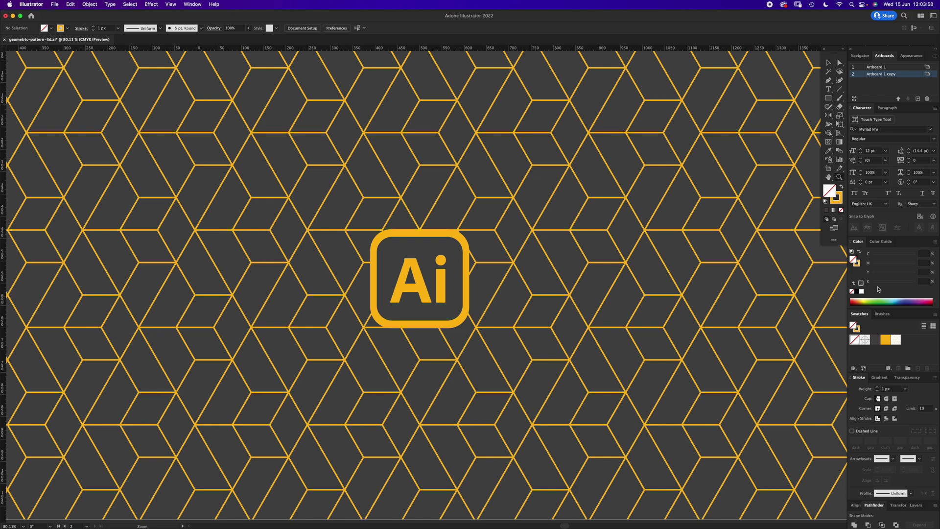
Step: Examine the finished geometric cube pattern and the CMYK values of its dark grey and orange colours
drag(596, 284, 482, 280)
scroll(550, 279, right, 3)
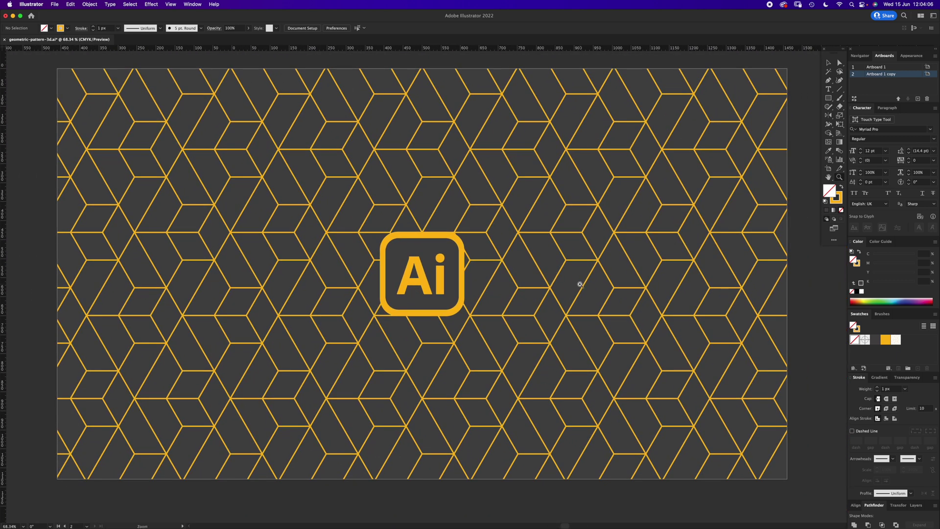
key(v)
key(h)
drag(752, 287, 426, 280)
drag(750, 254, 615, 252)
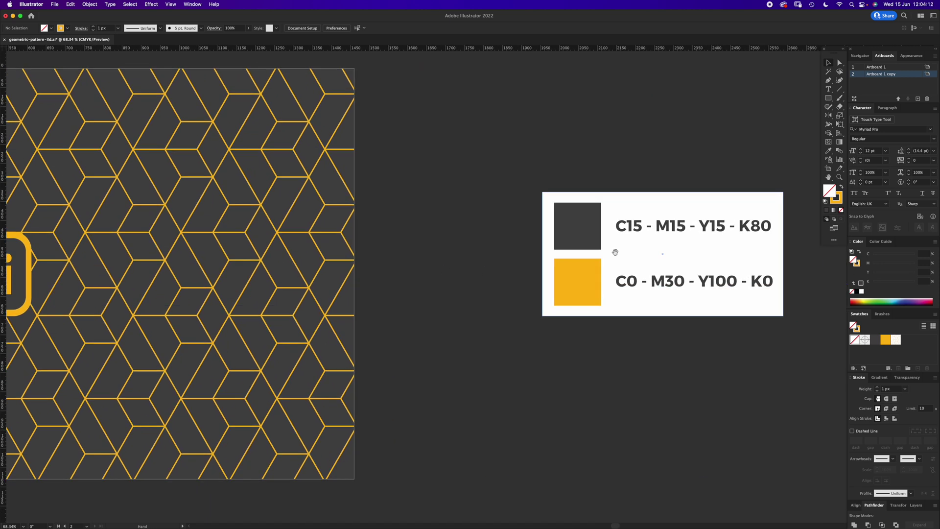
key(v)
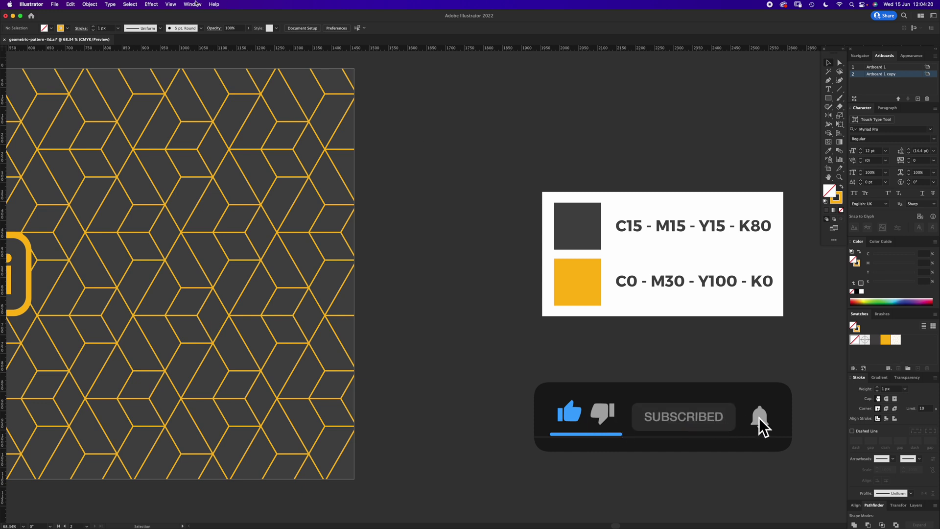
click(194, 3)
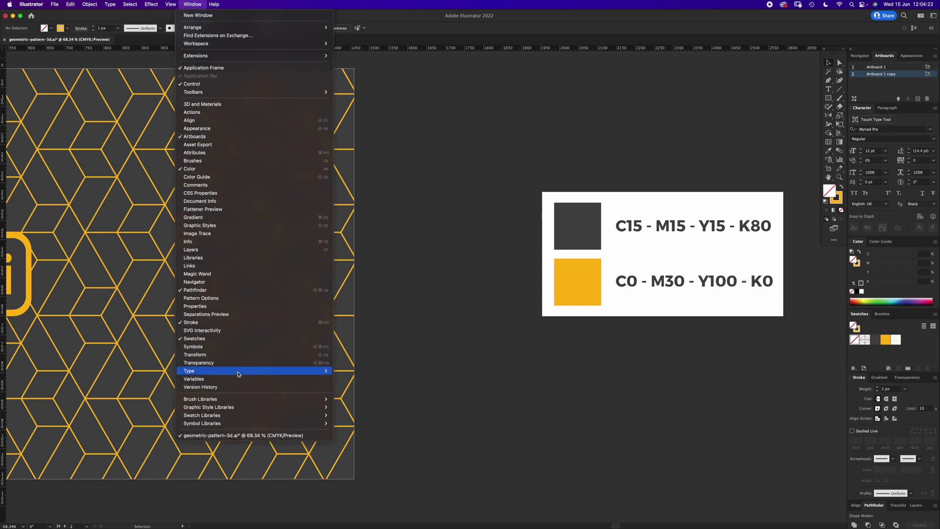
mouse_move(170, 4)
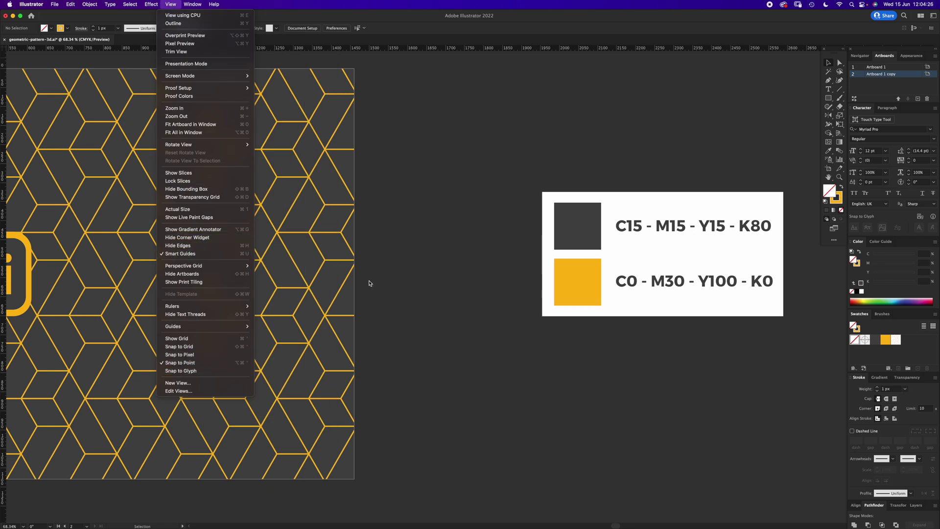
click(473, 285)
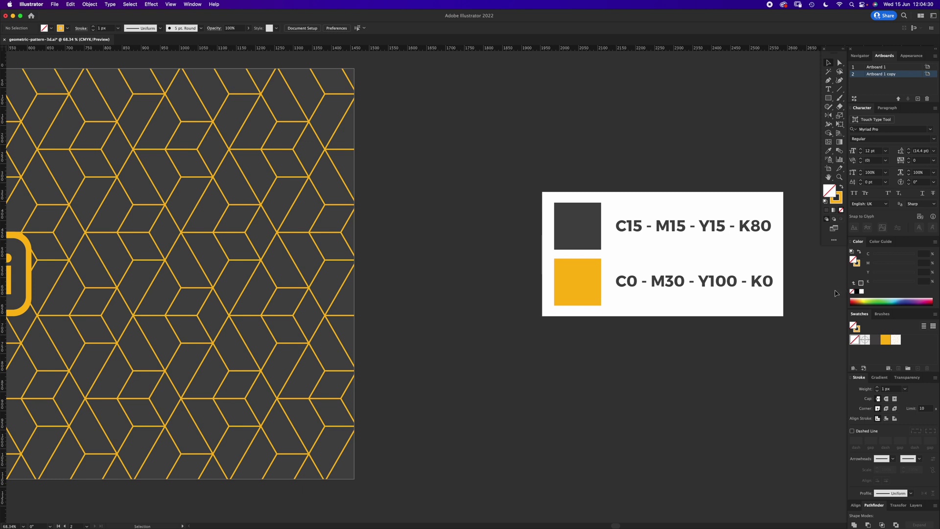
Step: Inspect the second artboard's line grid, dark background rectangle and grouped diamond tile
drag(269, 447, 615, 152)
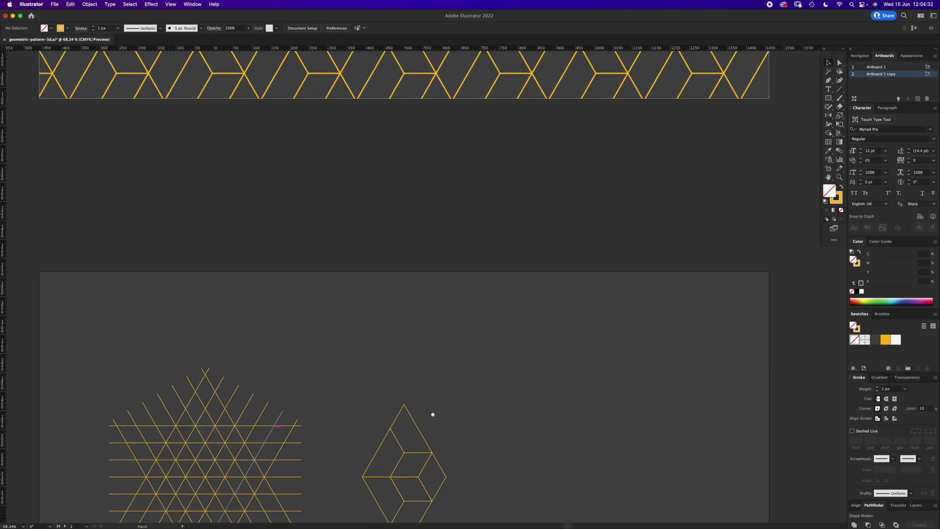
drag(433, 415, 451, 225)
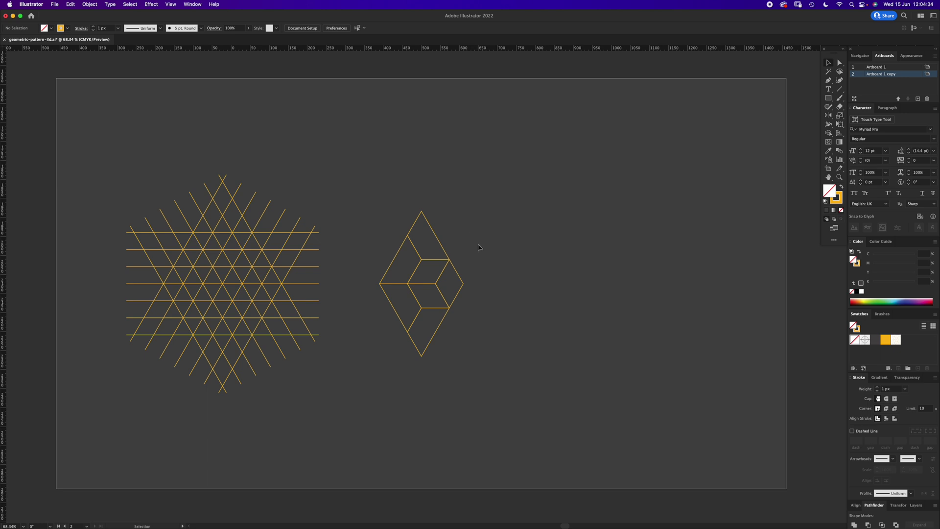
key(z)
drag(488, 258, 493, 254)
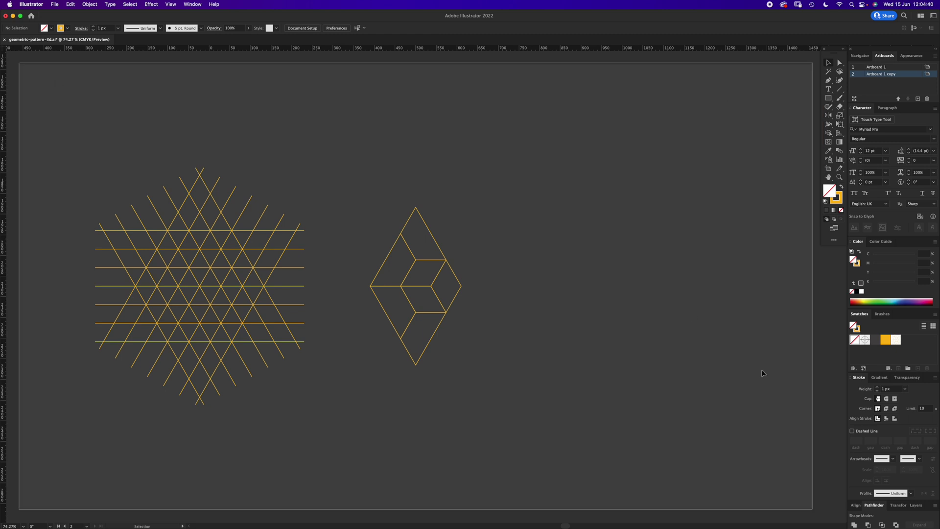
click(813, 438)
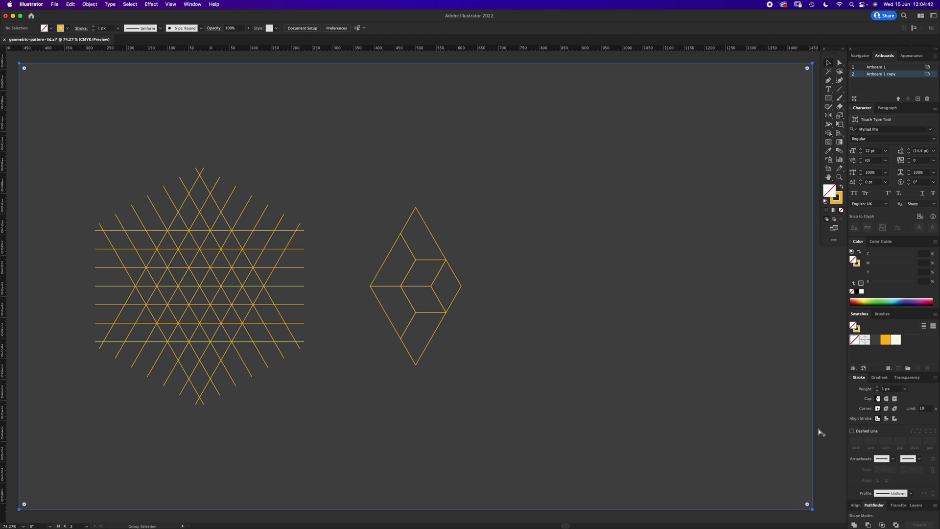
click(831, 396)
click(801, 387)
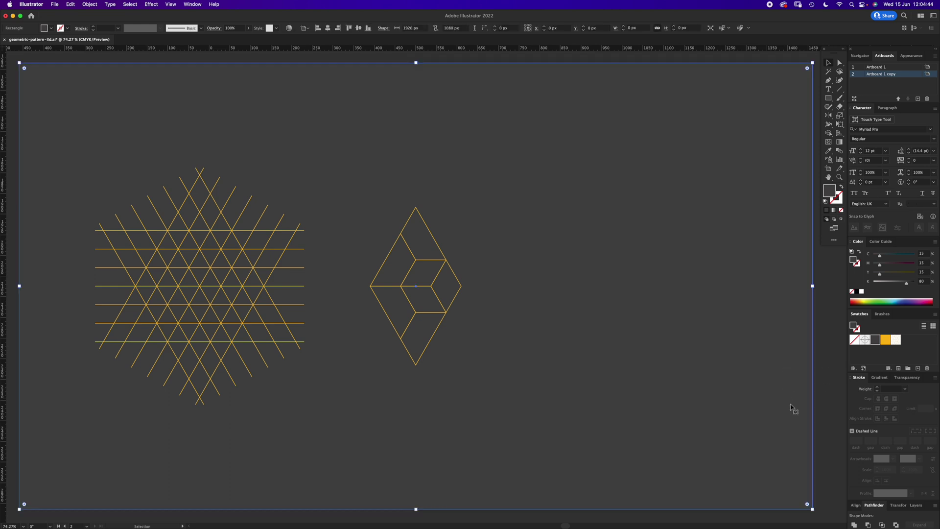
click(631, 246)
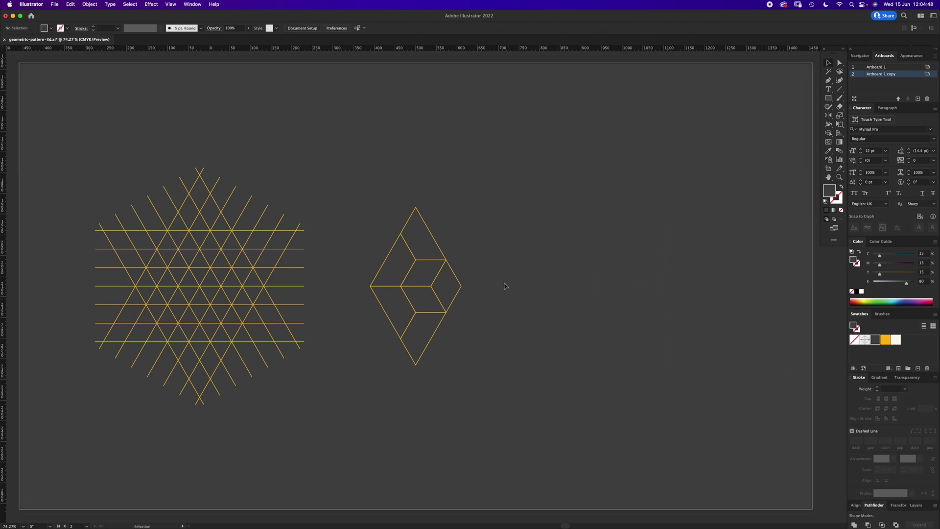
drag(473, 281, 416, 380)
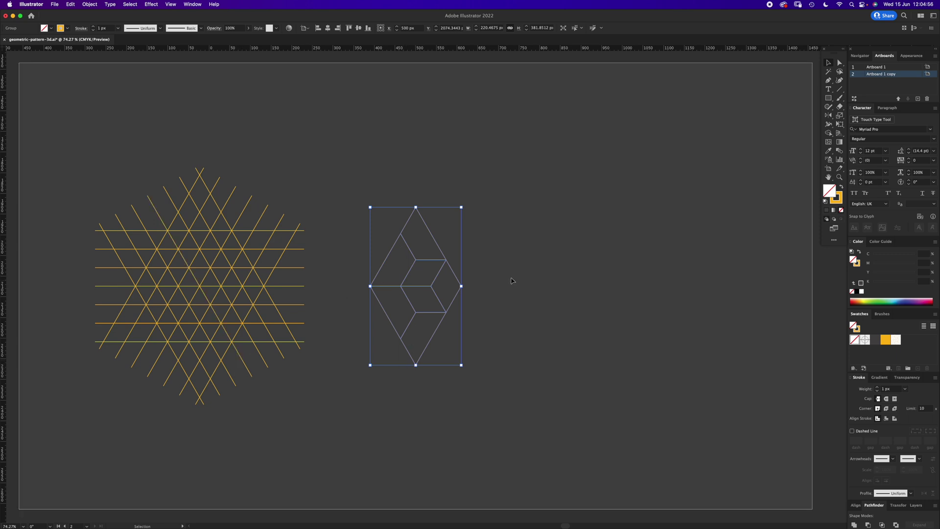
click(542, 276)
Step: Draw a vertical orange line about 499 px long beside the diamond tile, with a 1 px stroke
click(840, 90)
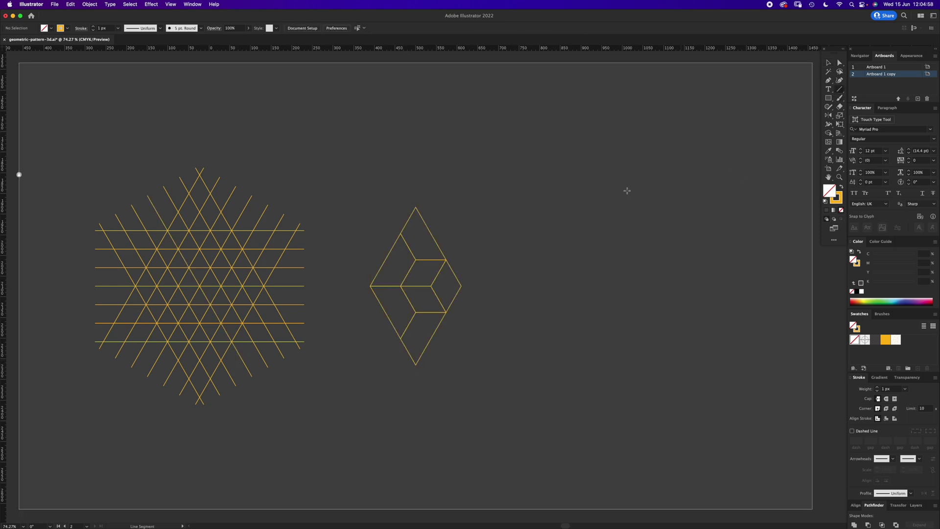
drag(546, 168, 561, 364)
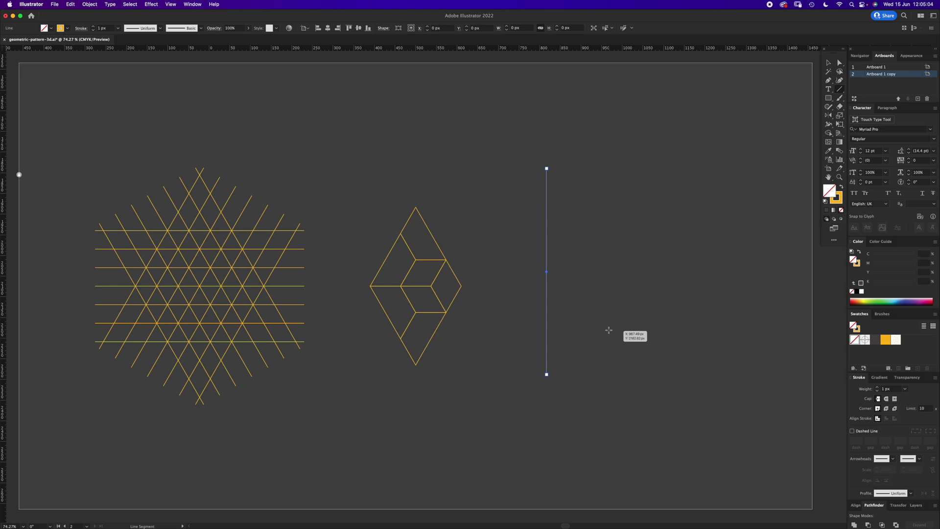
key(c)
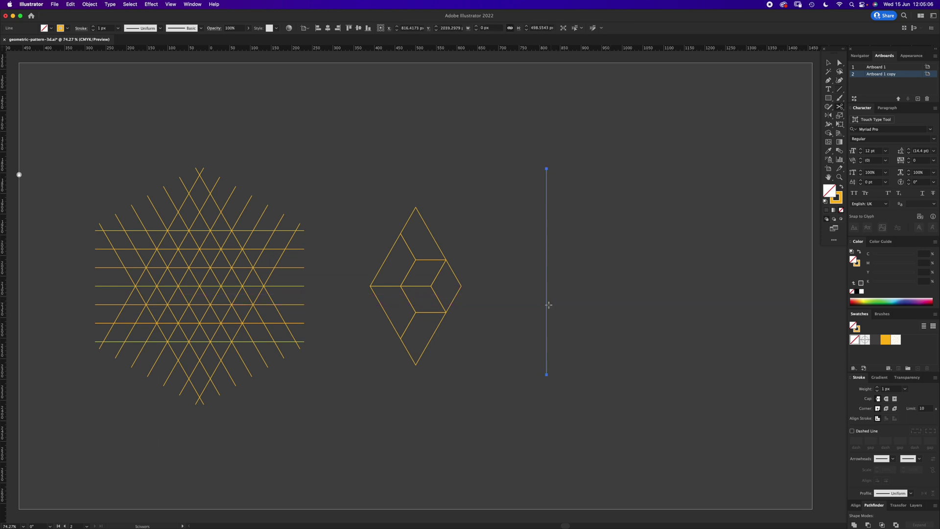
key(v)
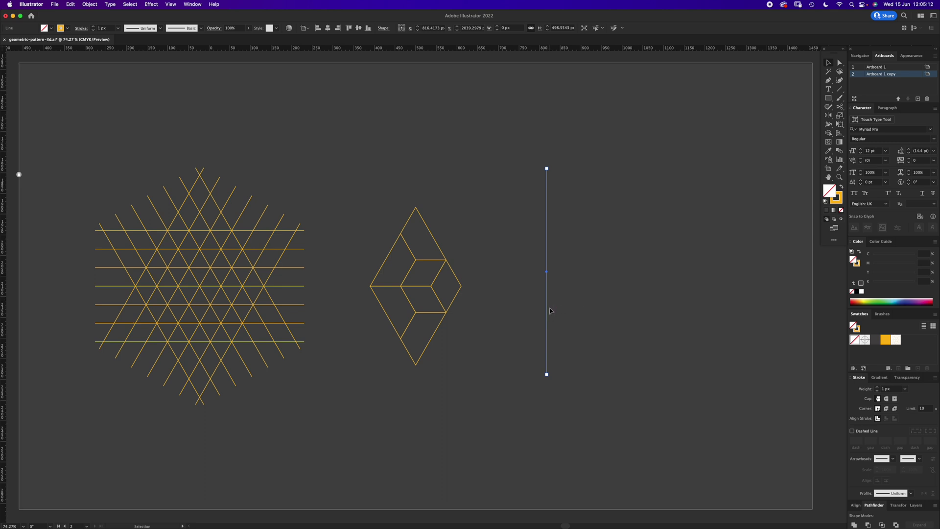
Step: Copy the vertical line horizontally by about 44 px and repeat the copy to make seven evenly spaced lines
mouse_move(548, 310)
mouse_down()
mouse_move(573, 332)
mouse_move(566, 310)
mouse_up()
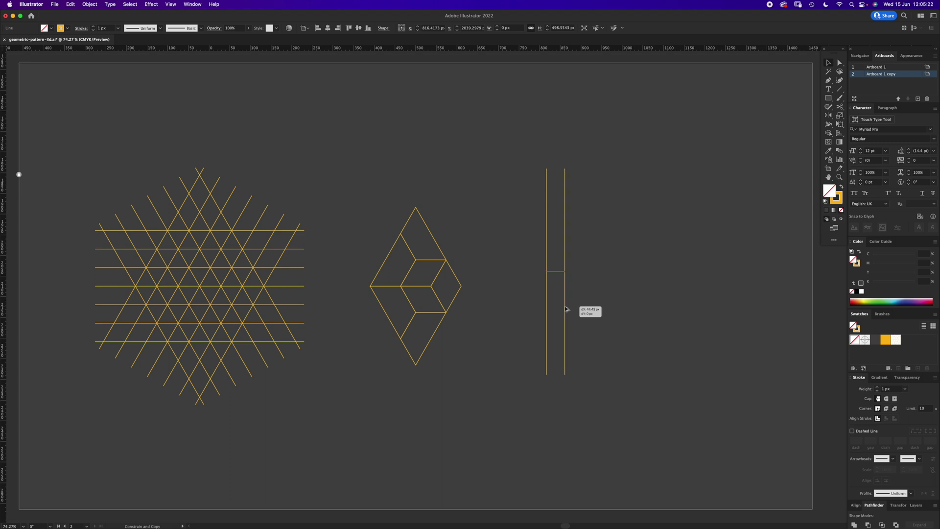
drag(567, 310, 568, 309)
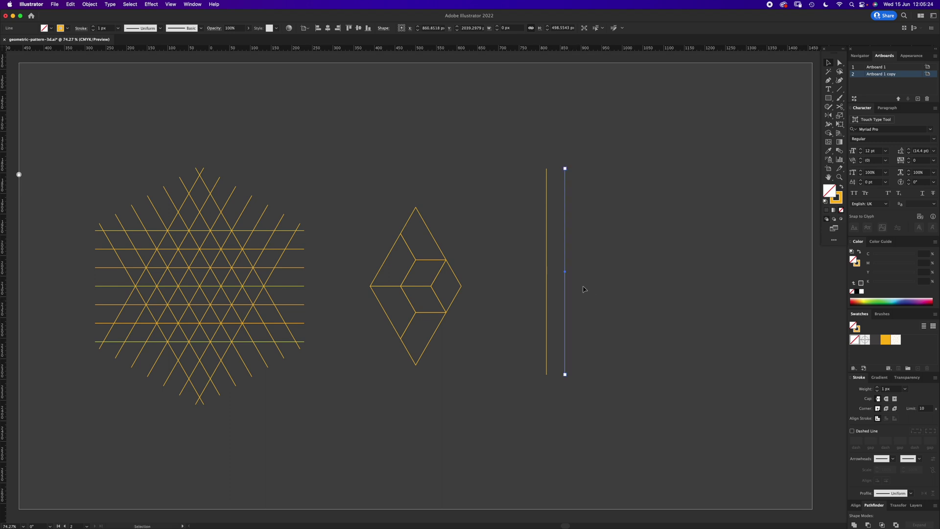
key(super+d)
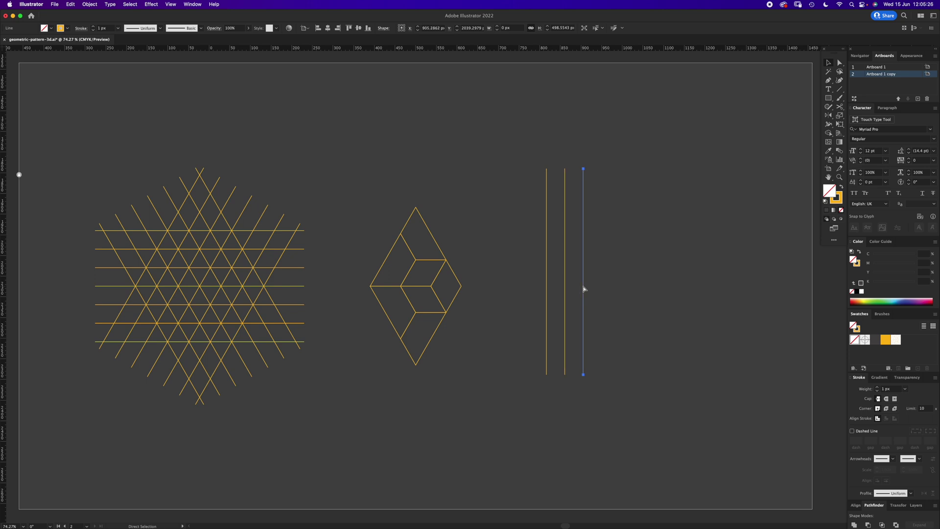
key(super+d)
key(super+d)
key(super+d)
key(super+d)
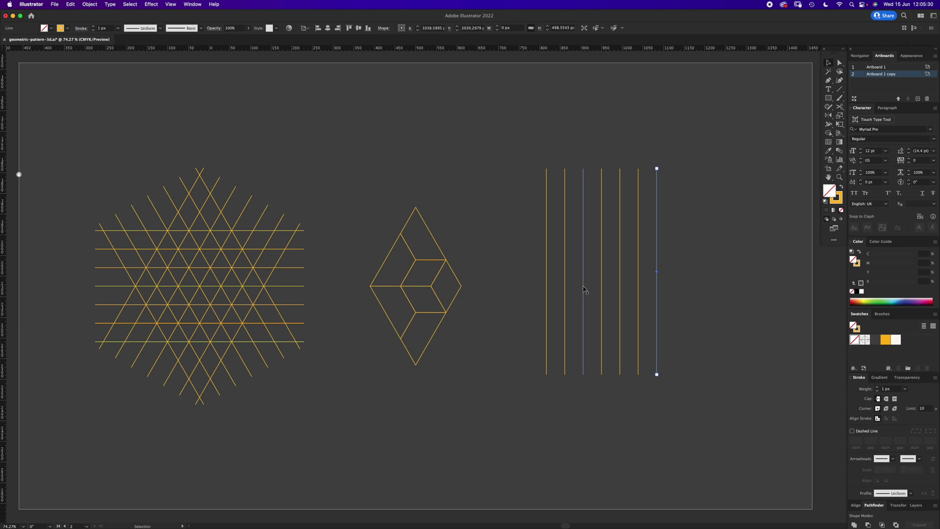
click(734, 285)
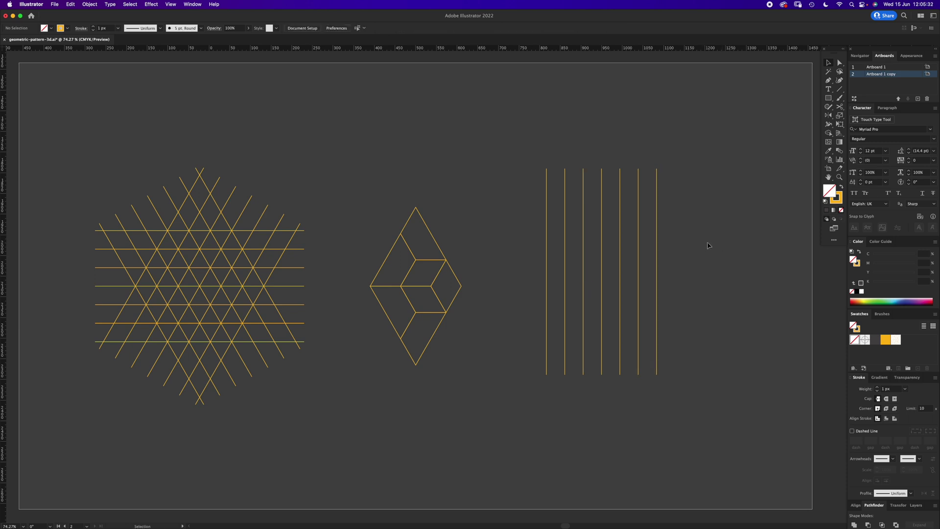
Step: Group the seven vertical lines
drag(707, 247, 517, 308)
key(a)
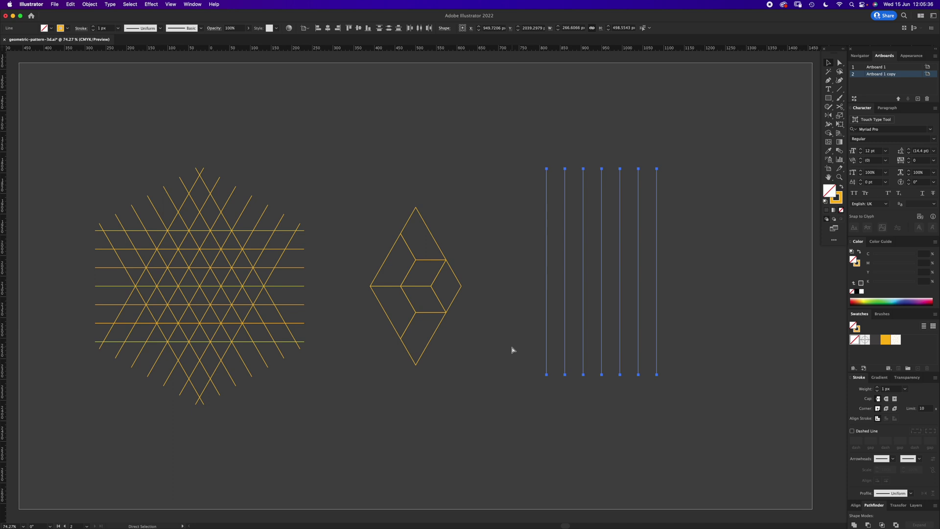
key(super+g)
Step: Duplicate the vertical line group in place and rotate the copy 90° so its lines run horizontally
key(v)
key(a)
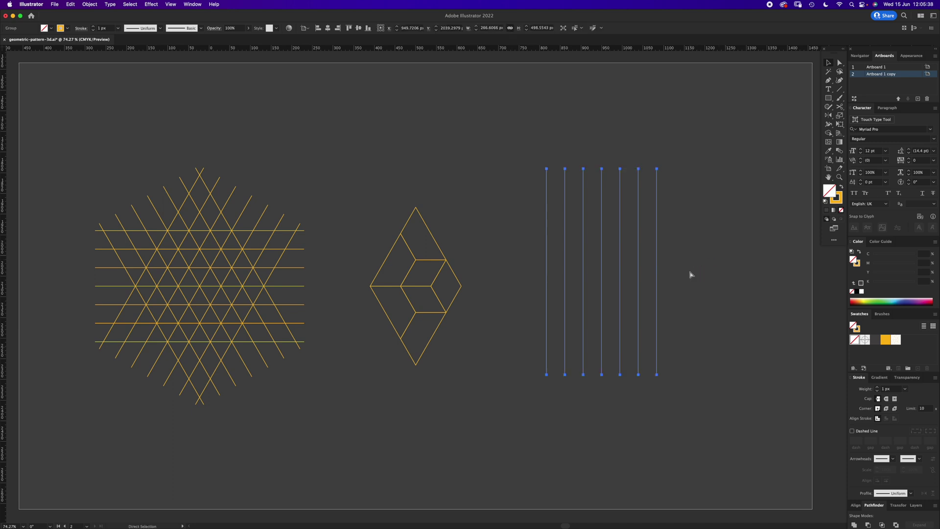
key(v)
key(a)
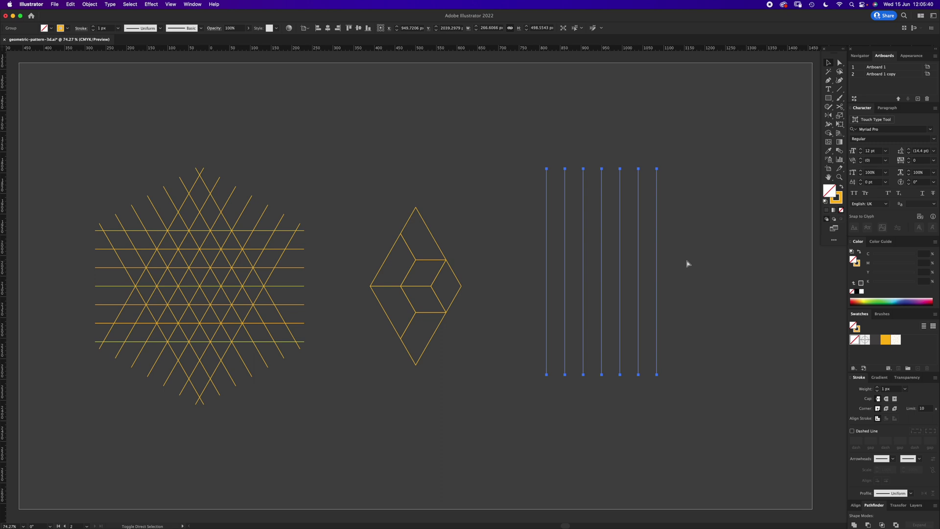
key(v)
drag(661, 167, 497, 173)
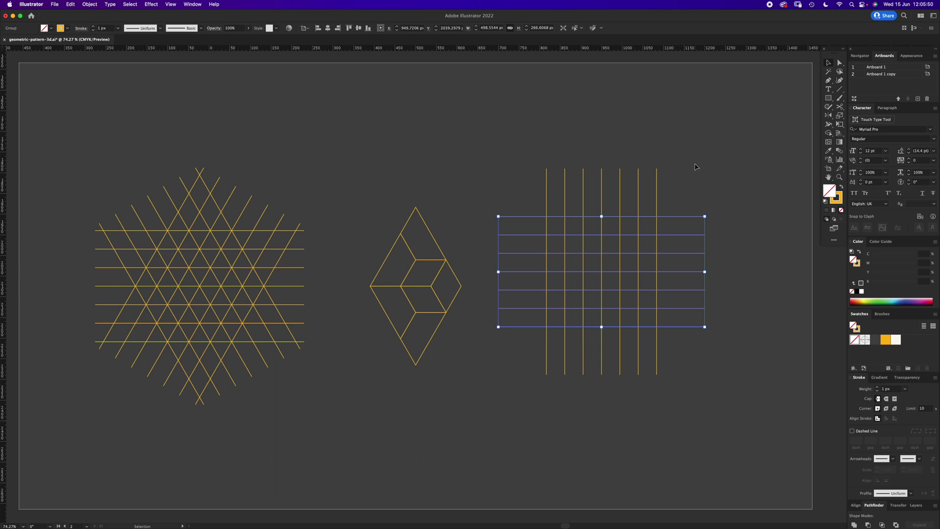
Step: Rotate the vertical line group by 30° about its centre
click(586, 208)
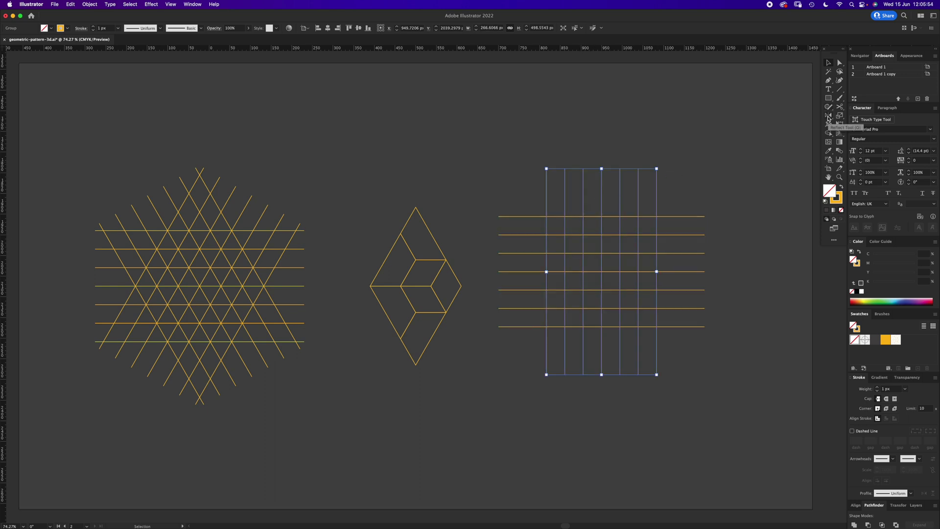
click(828, 118)
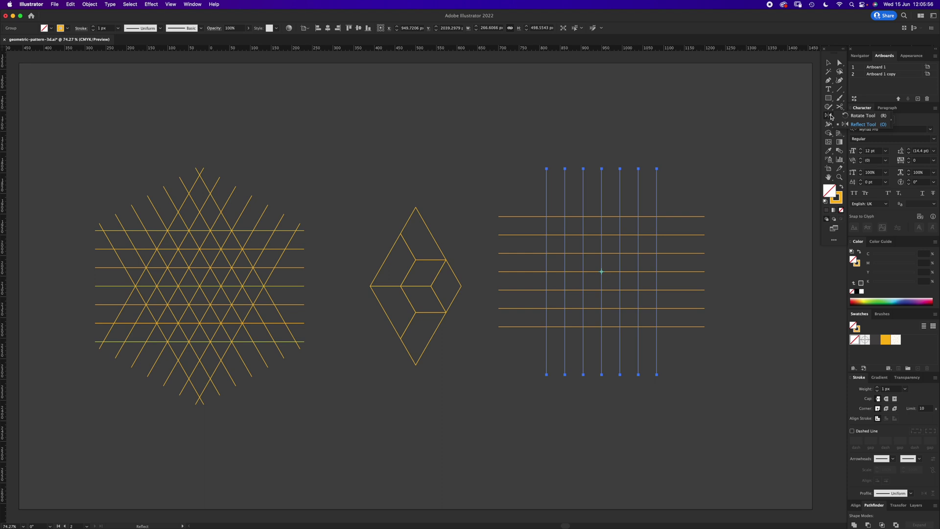
click(854, 116)
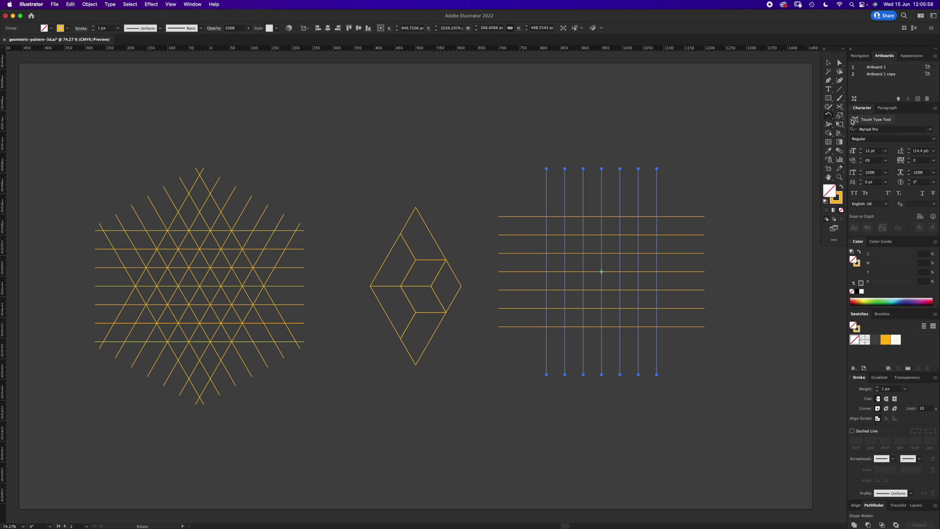
double_click(829, 117)
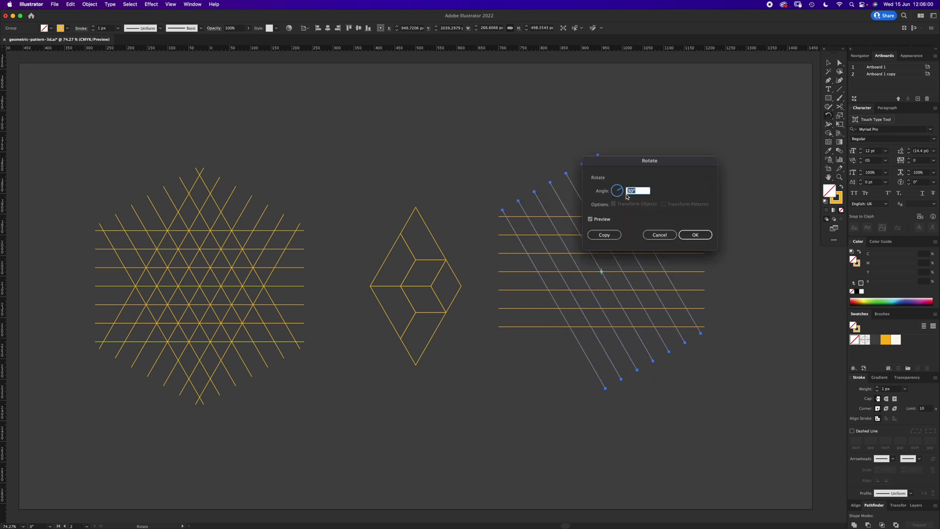
click(695, 234)
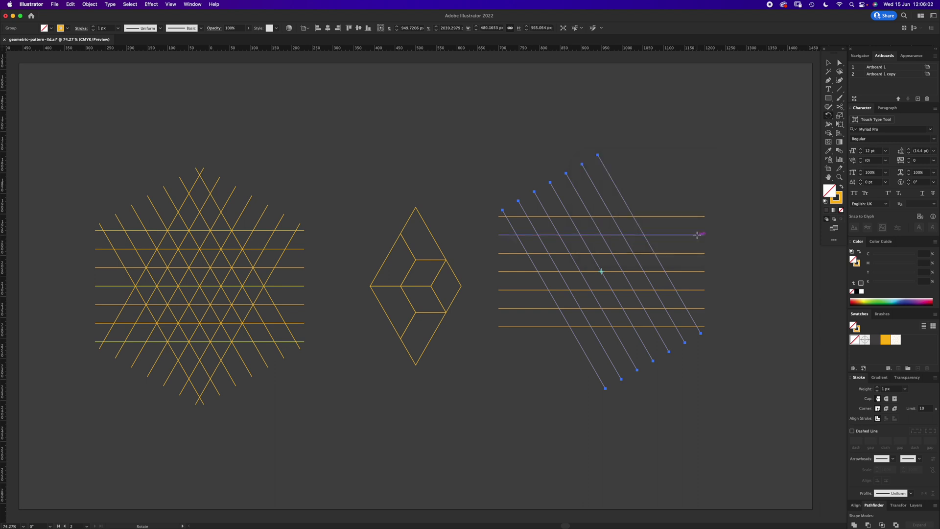
Step: Duplicate the slanted line group in place and reflect the copy across the vertical axis
key(c)
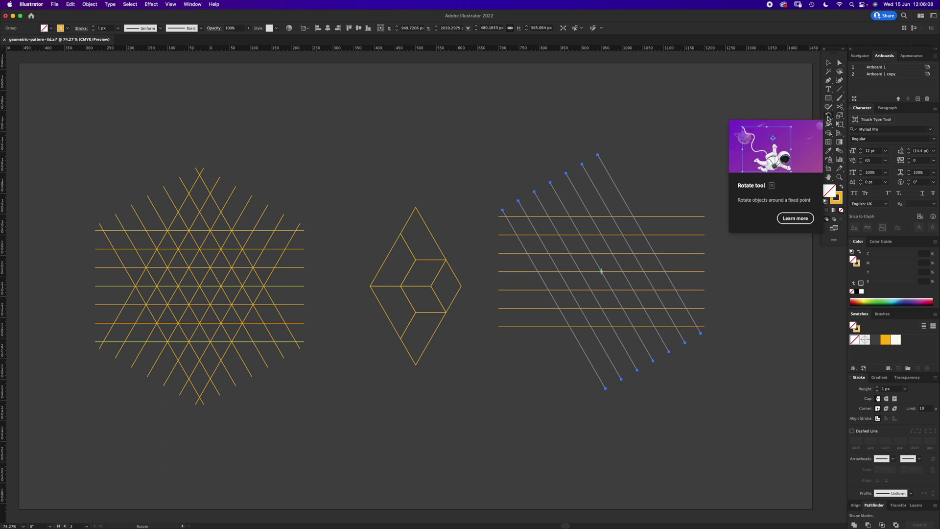
click(829, 118)
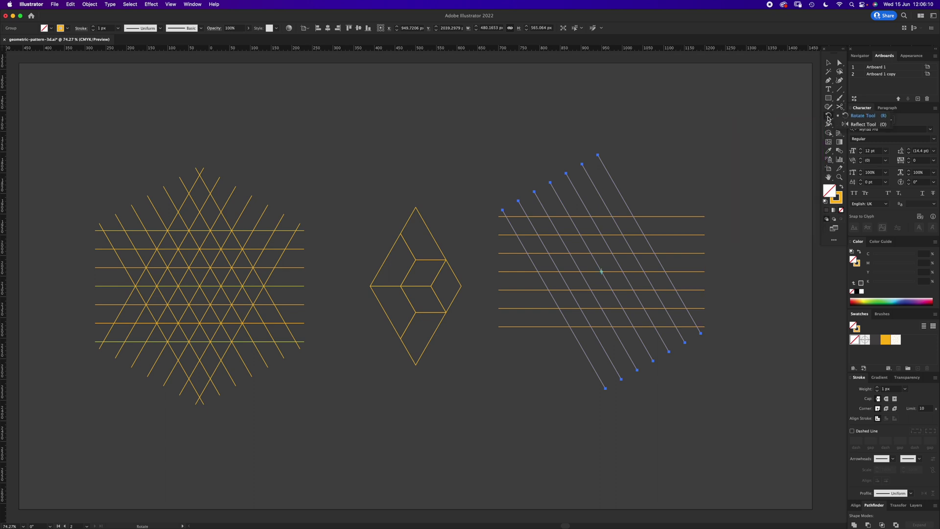
click(842, 124)
double_click(828, 117)
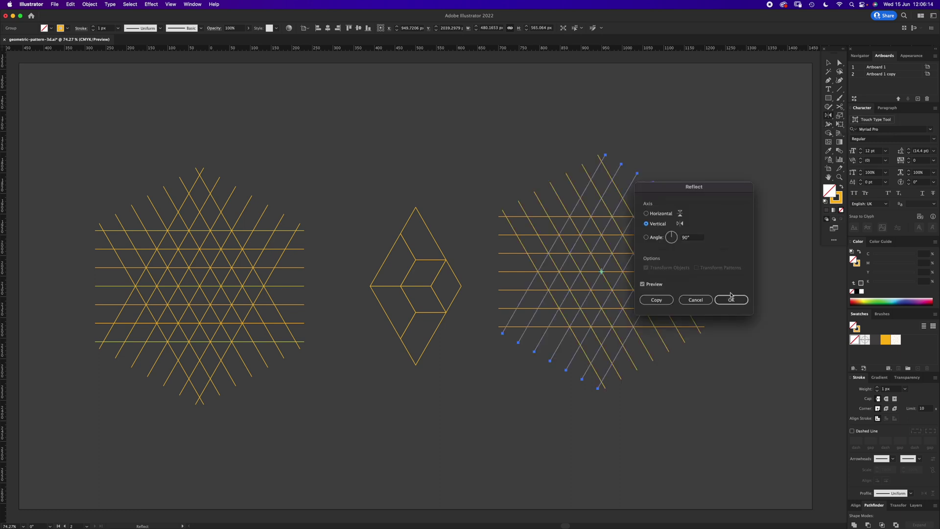
click(731, 298)
key(v)
click(756, 279)
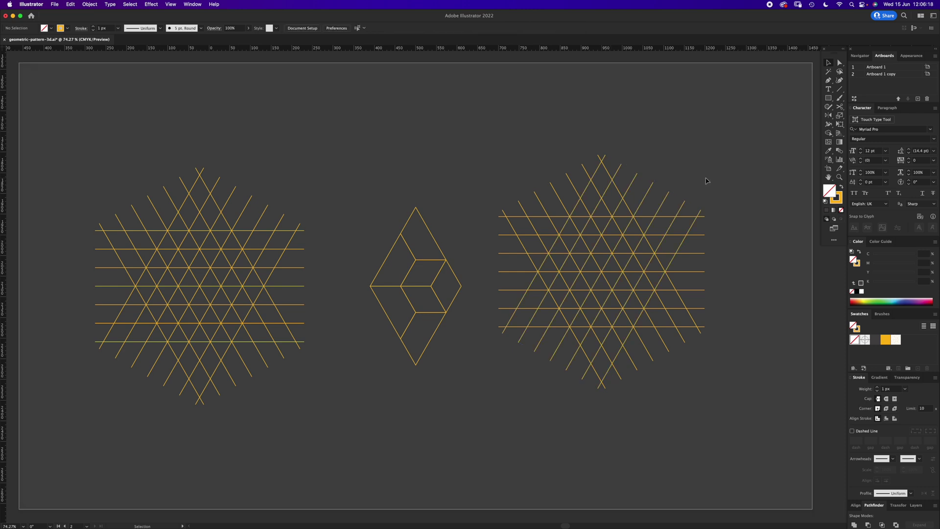
Step: Merge the cells of the plain line grid beside the reference diamond with Shape Builder to form a diamond tile with the same cube-face divisions
drag(540, 385, 538, 387)
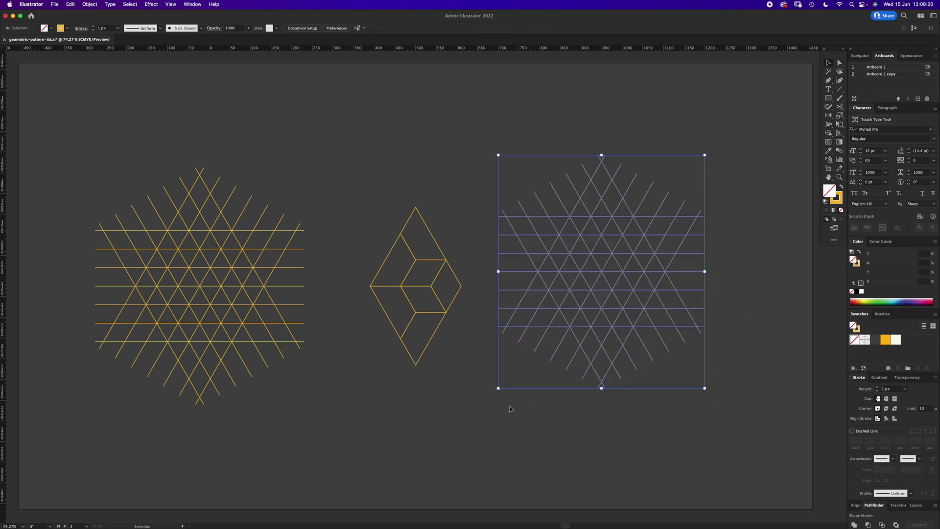
drag(654, 211, 538, 347)
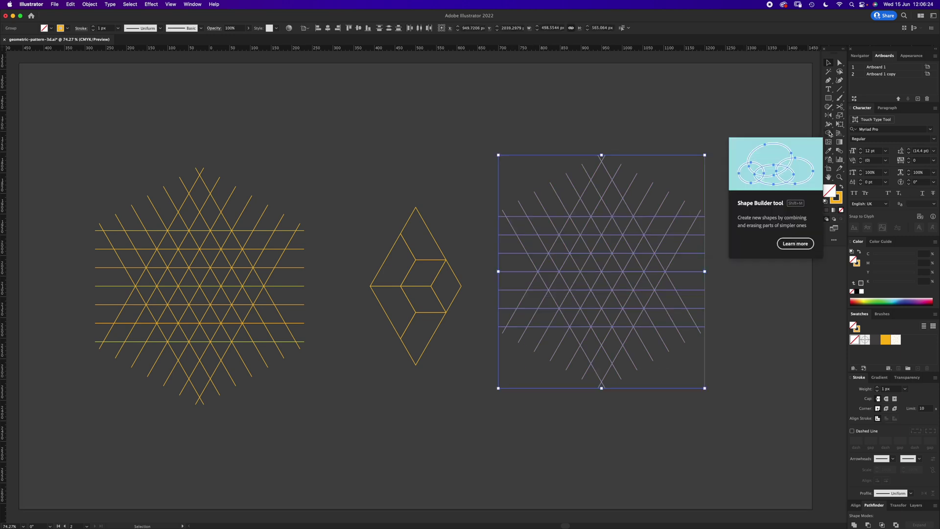
click(829, 133)
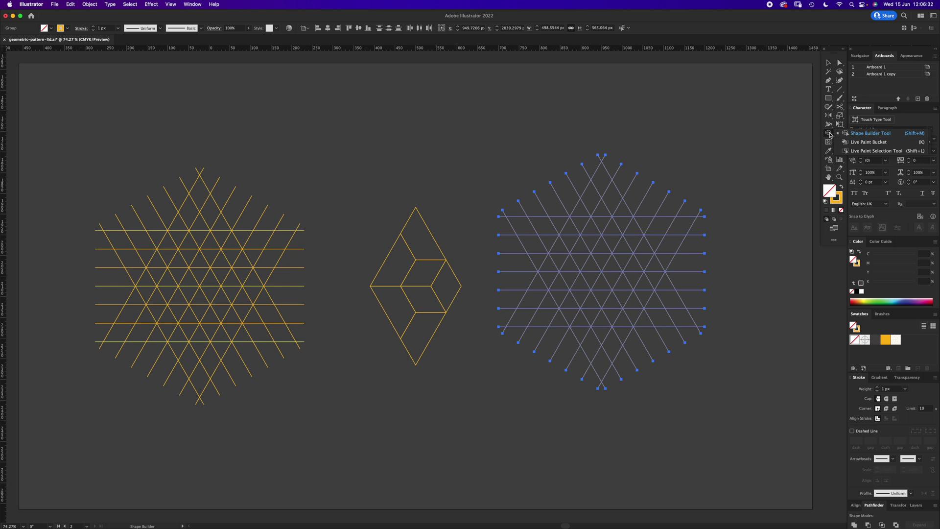
click(830, 134)
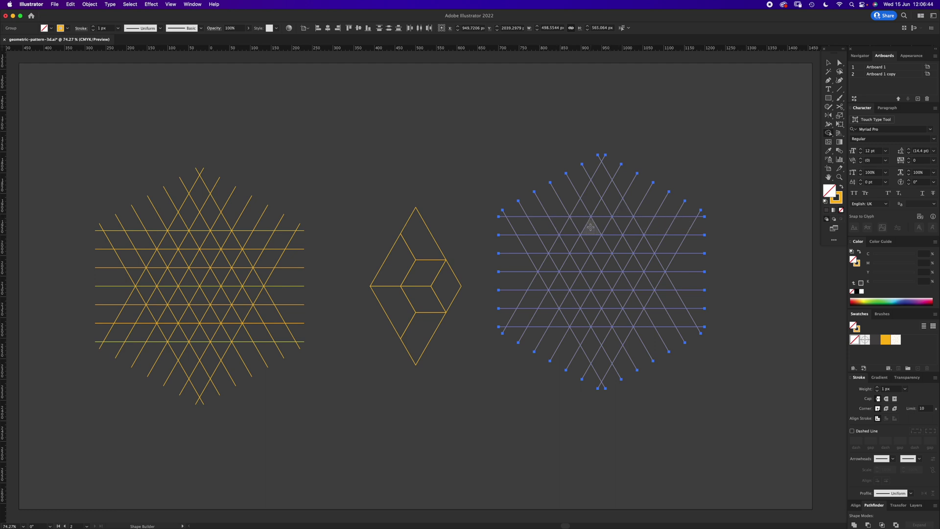
drag(592, 230, 602, 247)
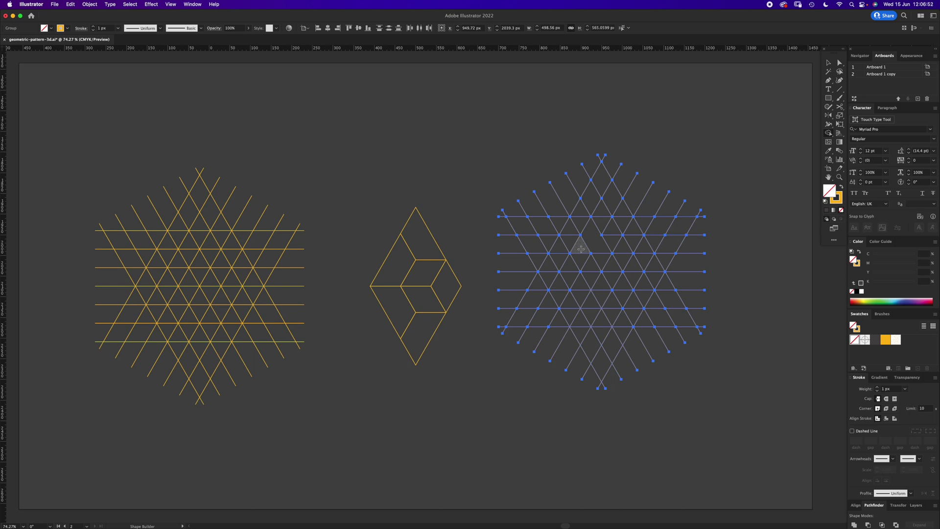
mouse_move(581, 249)
mouse_down()
mouse_move(577, 291)
mouse_move(594, 298)
mouse_up()
alt+click(602, 260)
alt+click(612, 272)
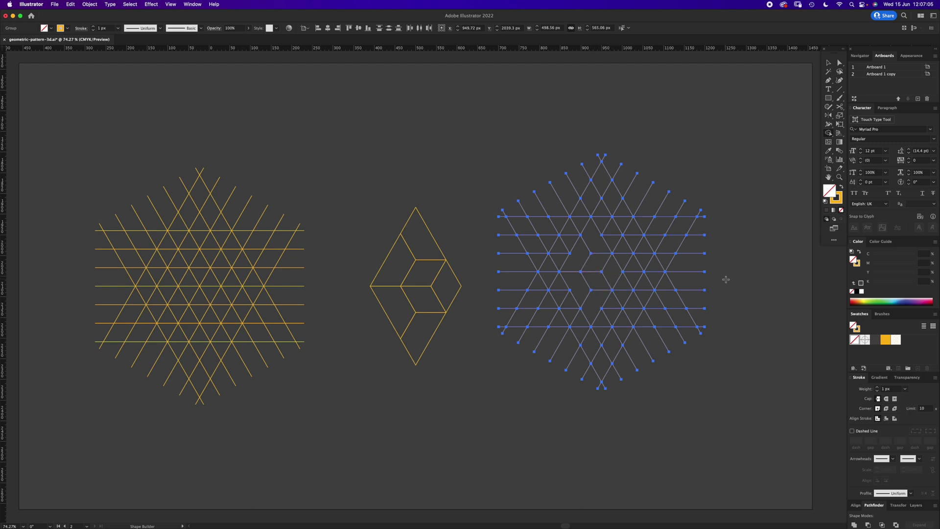
Step: Delete all the leftover grid lines outside the merged diamond so only the cube tile's outline and inner edges are kept
key(a)
click(748, 230)
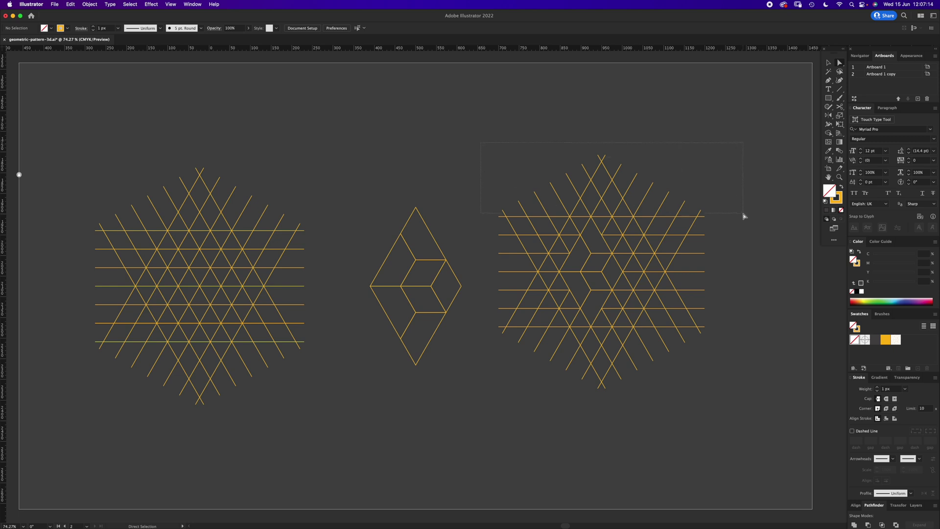
drag(743, 216, 753, 211)
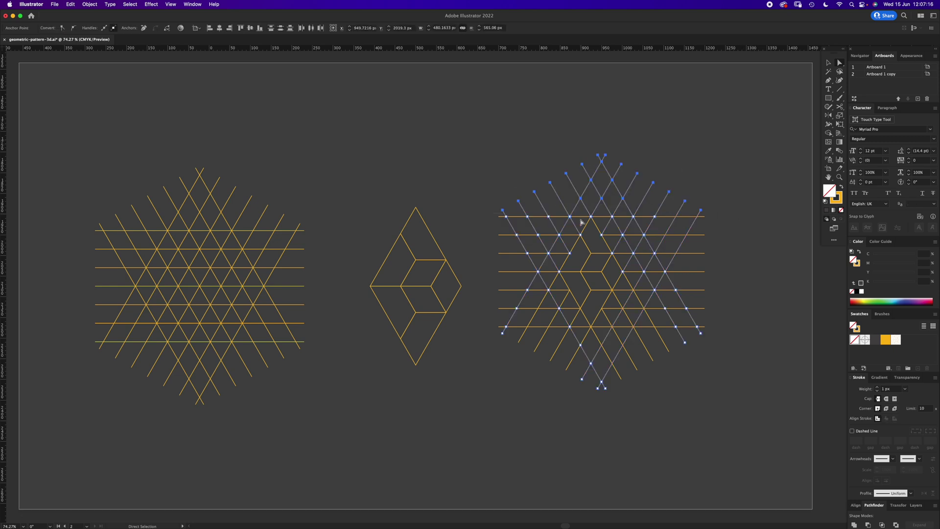
key(Delete)
key(Delete)
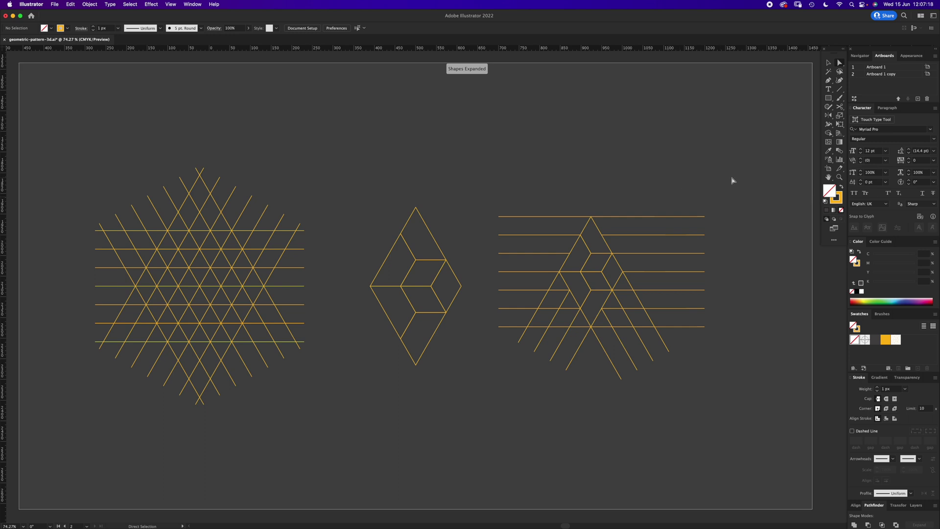
drag(730, 183, 656, 372)
key(Delete)
key(Delete)
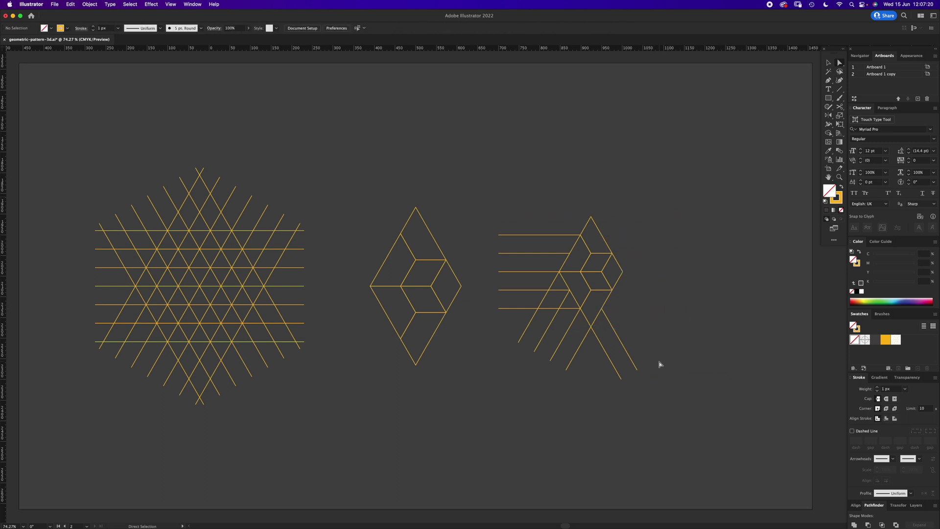
drag(547, 382, 547, 382)
key(Delete)
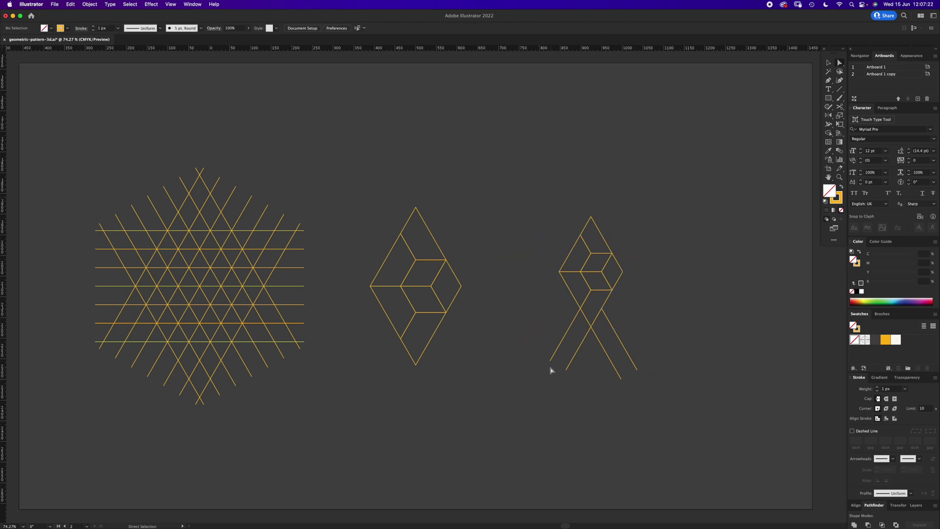
drag(663, 345, 663, 343)
key(Delete)
Step: Select the whole diamond tile and reposition it closer to the reference diamond, with empty space beside it for a row of copies
key(v)
drag(681, 199, 544, 360)
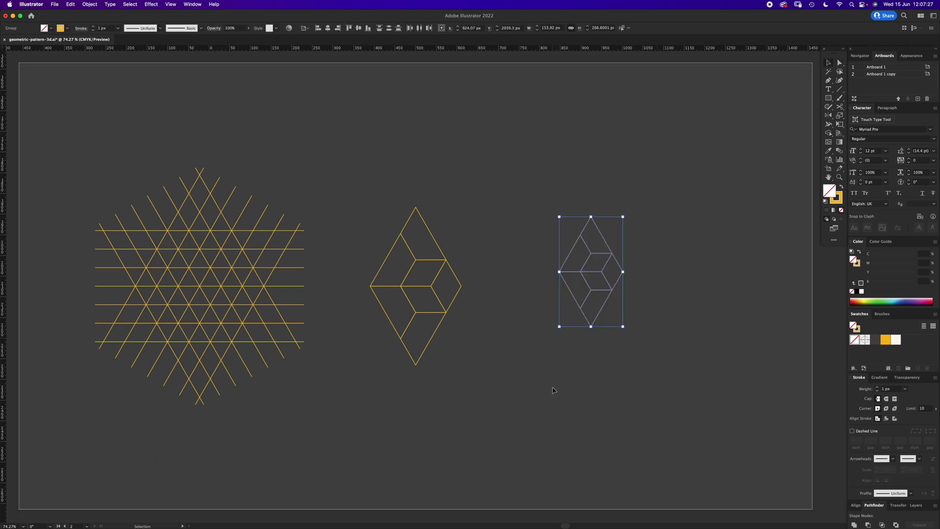
drag(616, 256, 583, 292)
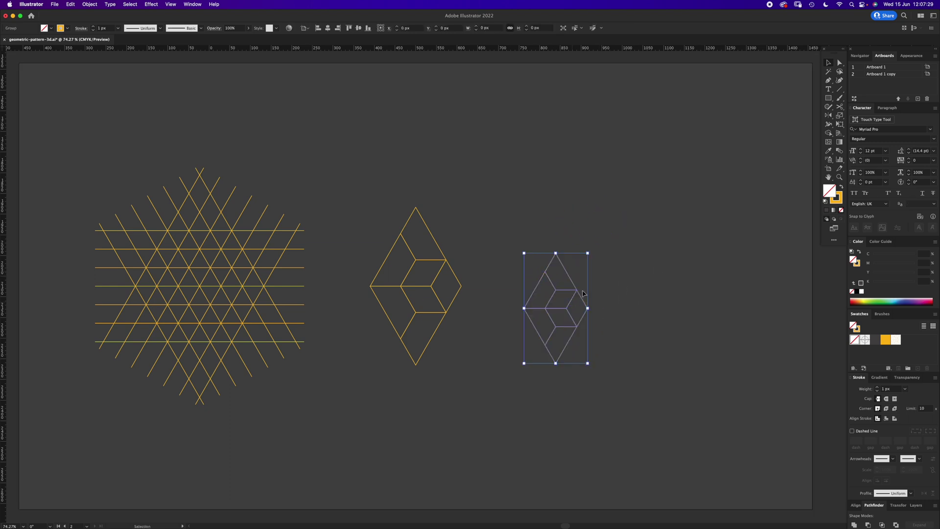
click(602, 282)
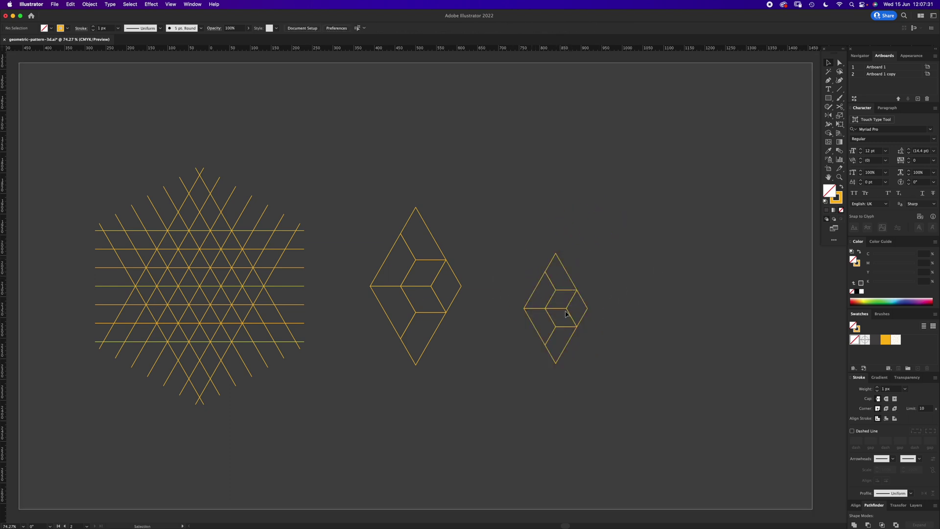
click(565, 314)
click(563, 314)
drag(564, 314, 552, 250)
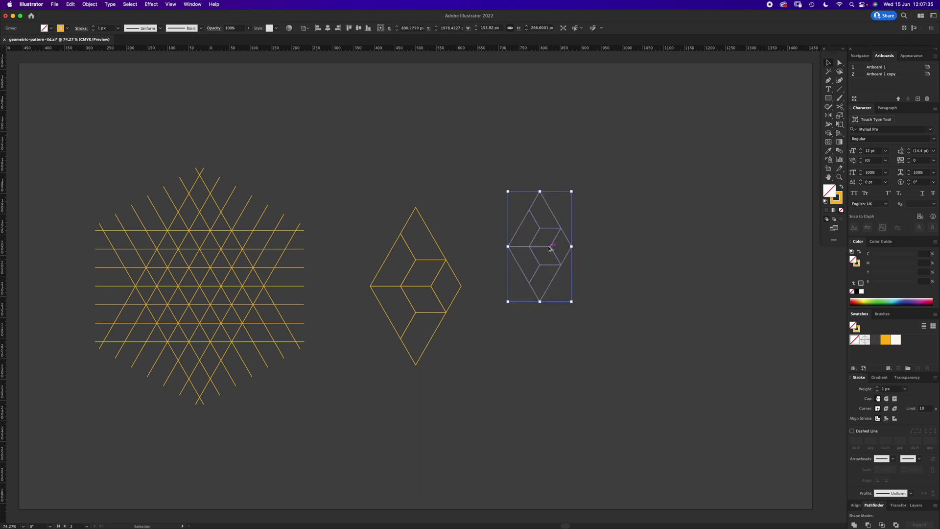
Step: Duplicate the diamond tile horizontally so the corners touch, and repeat the copy to make a row of five tiles
drag(547, 249, 611, 251)
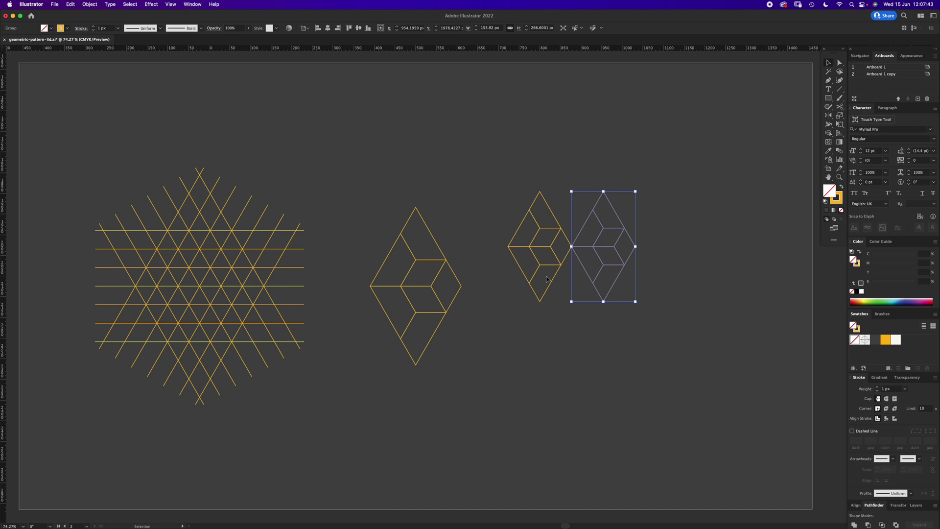
key(ctrl+d)
key(ctrl+d)
key(ctrl+d)
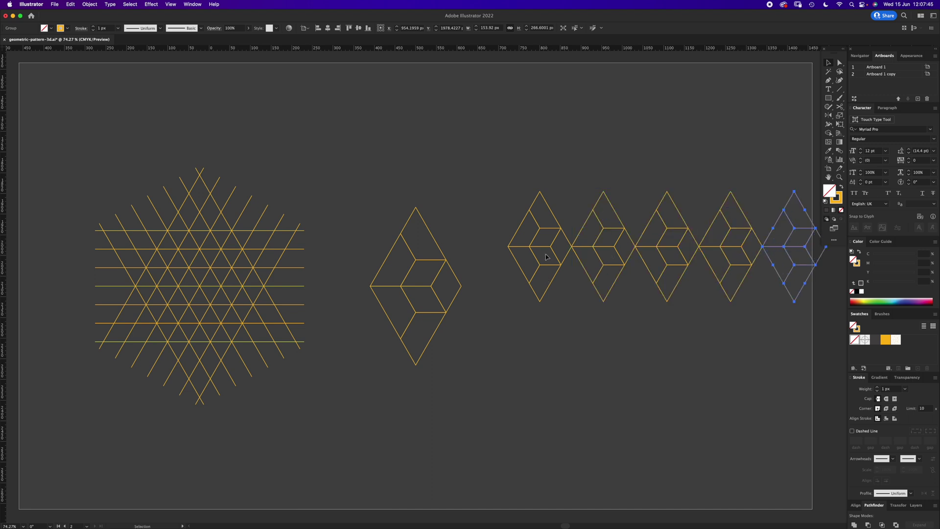
Step: Duplicate the five-tile row half a tile height down and shift the copy half a tile width left so the diamonds interlock
scroll(602, 286, right, 4)
scroll(602, 286, up, 1)
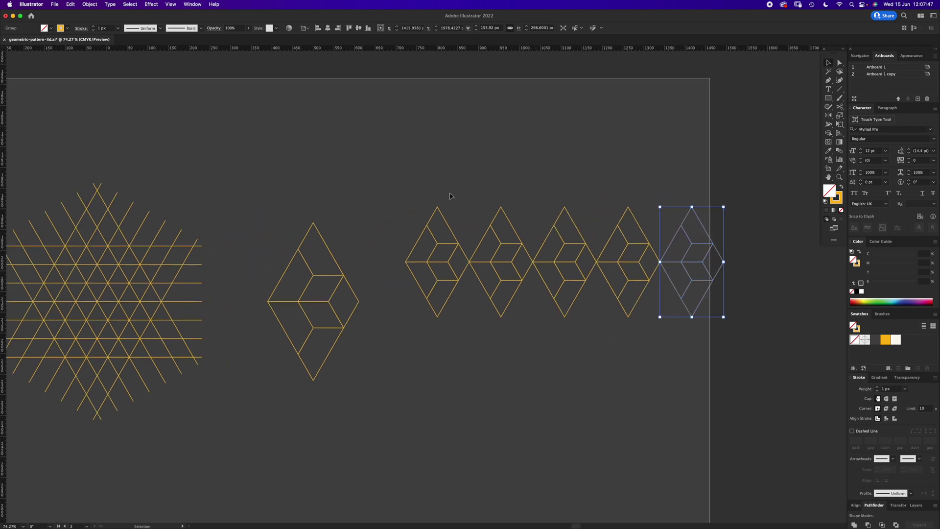
drag(686, 231, 431, 244)
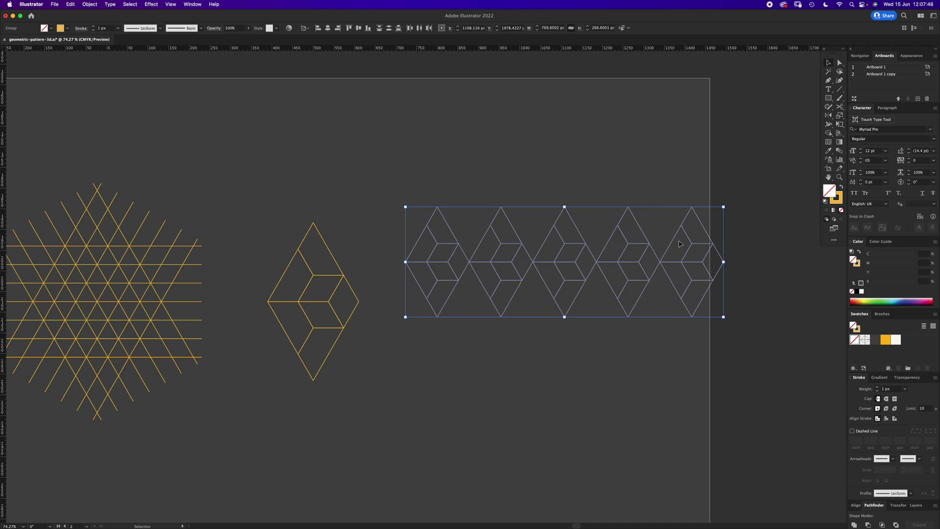
click(661, 265)
drag(662, 265, 663, 318)
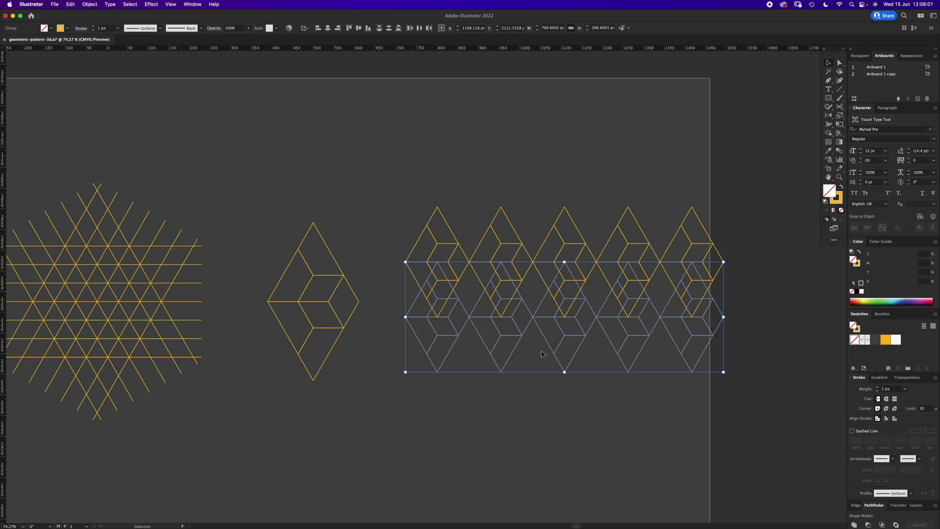
drag(554, 318, 526, 314)
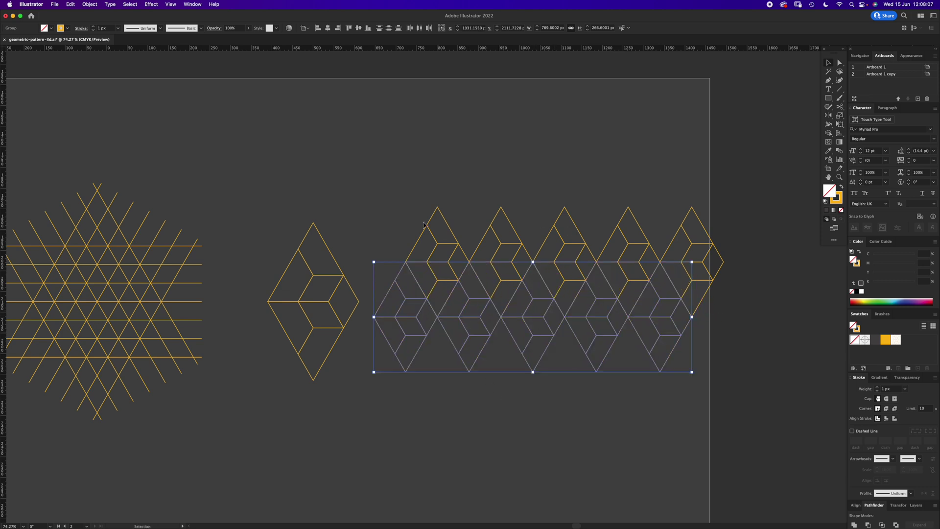
Step: Select both interlocking rows and duplicate the pair above and below the original, building a pattern of six rows
shift+click(619, 285)
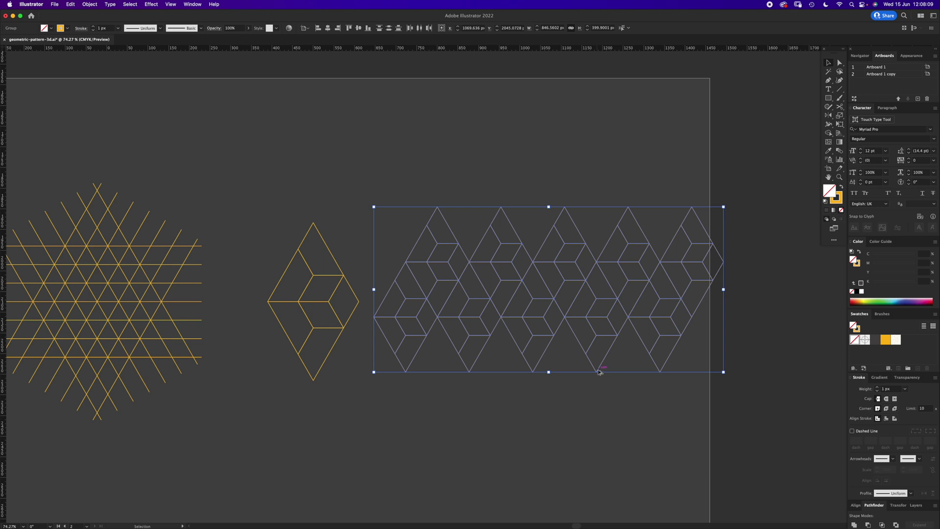
drag(599, 372, 598, 264)
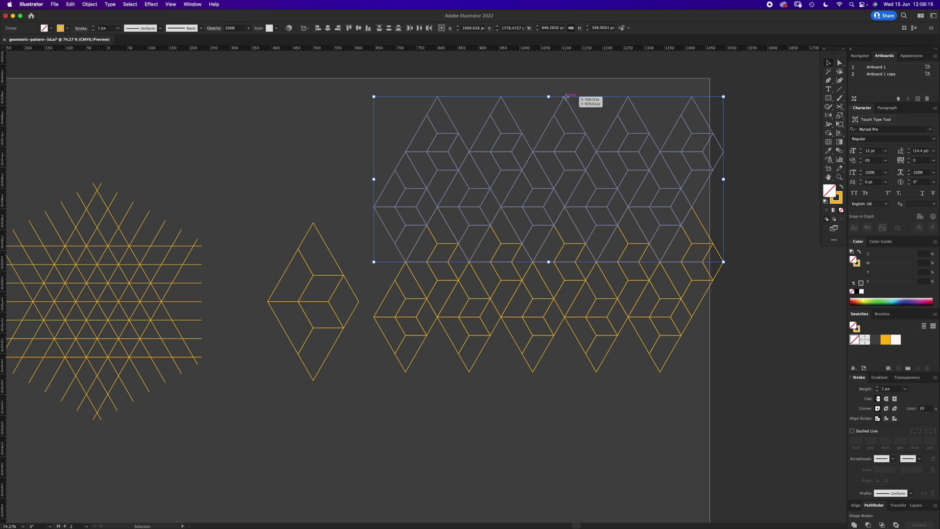
drag(567, 95, 568, 315)
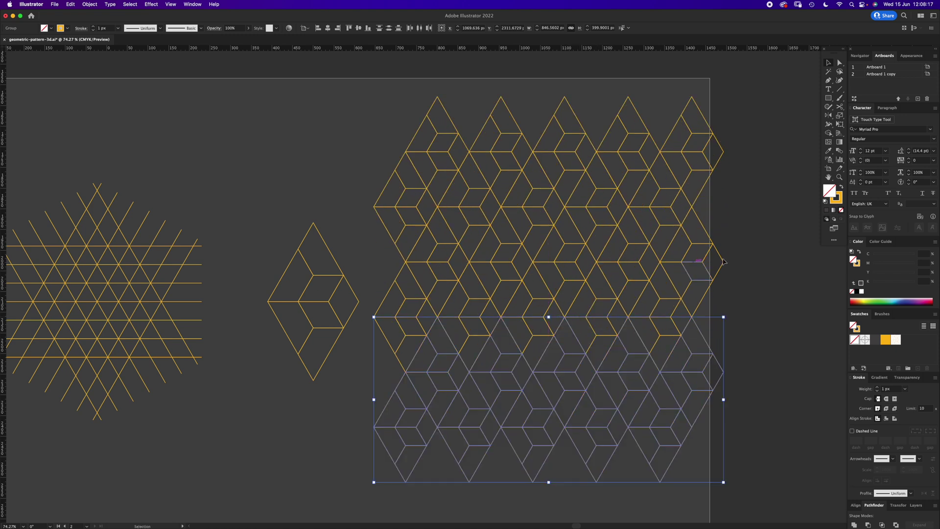
click(732, 265)
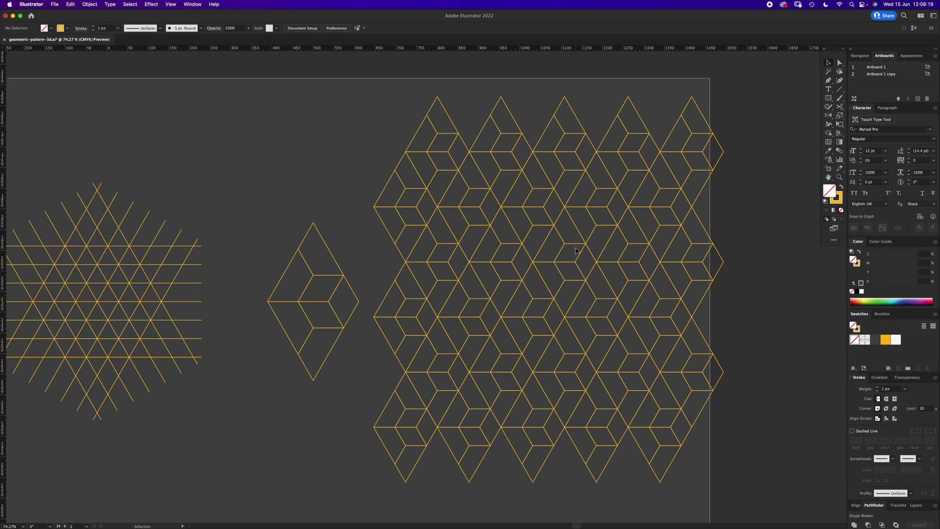